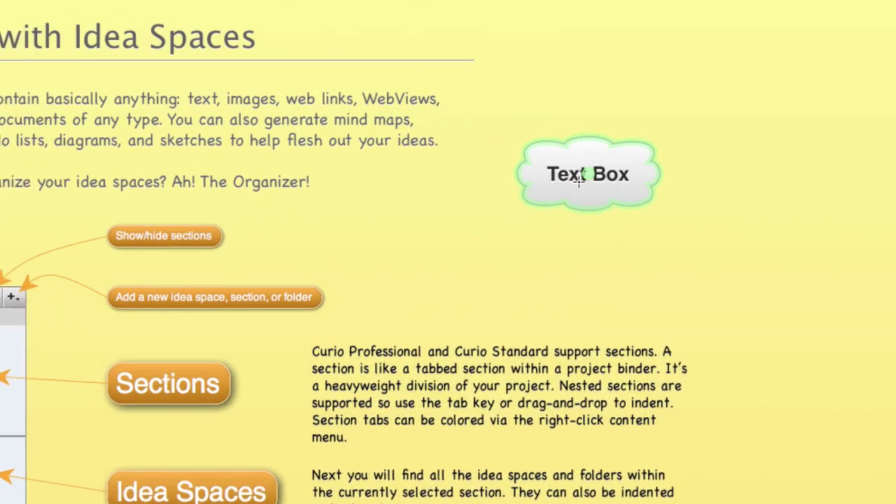
- Link the Text Box cloud to the 'Add a new idea space, section, or folder' bubble with an arrow, then reposition both
drag(545, 172, 304, 296)
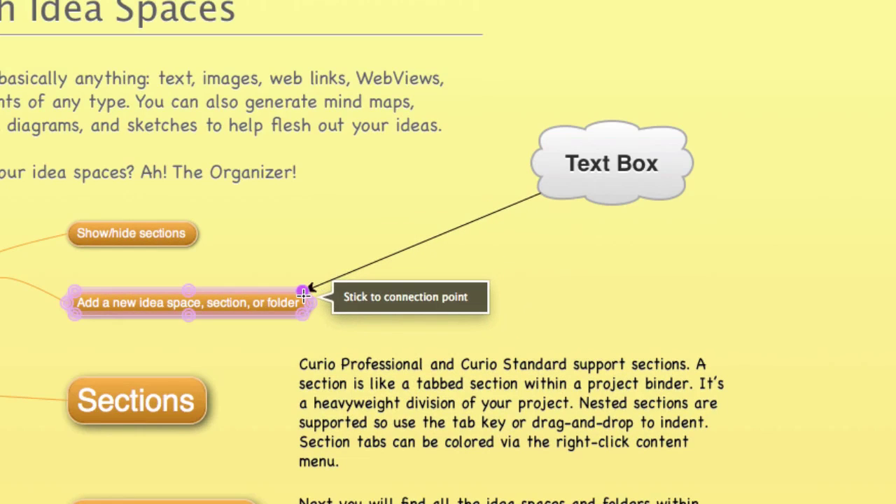
drag(304, 295, 304, 295)
drag(640, 196, 702, 175)
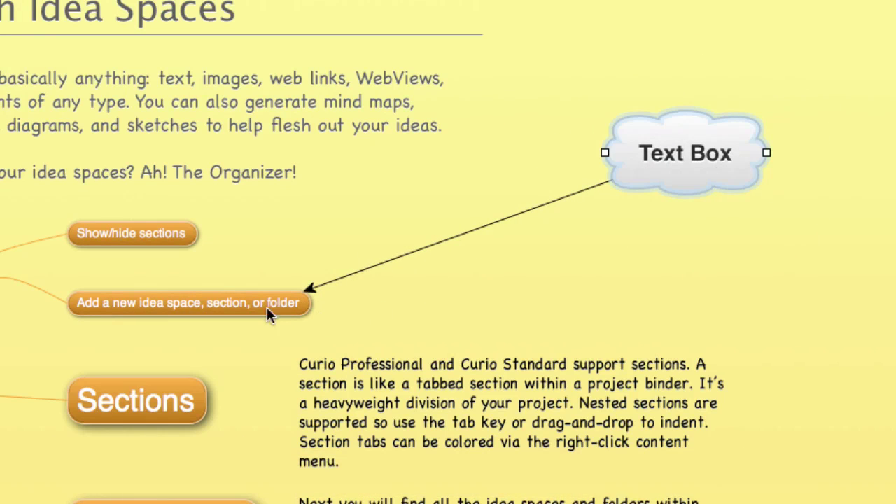
drag(259, 300, 279, 287)
- Make the connector a curved line and bow it upward through an inserted midpoint
click(446, 236)
right_click(448, 240)
click(544, 279)
right_click(457, 231)
click(553, 242)
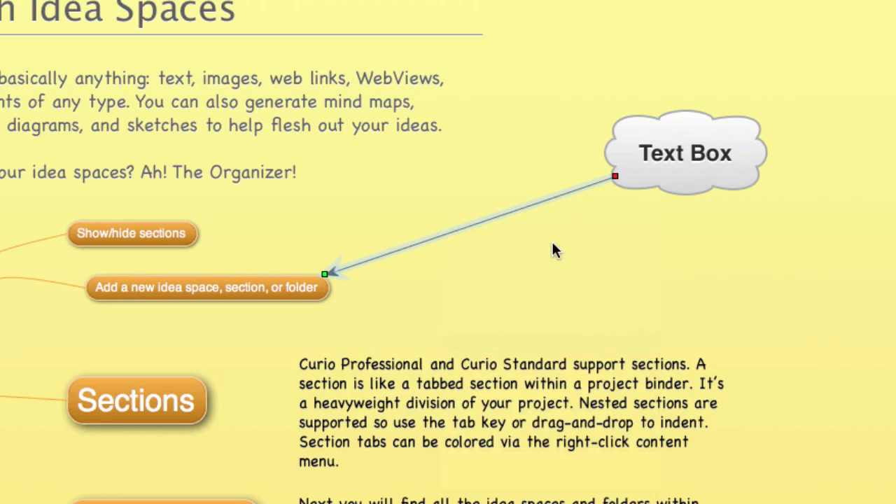
drag(452, 227, 464, 188)
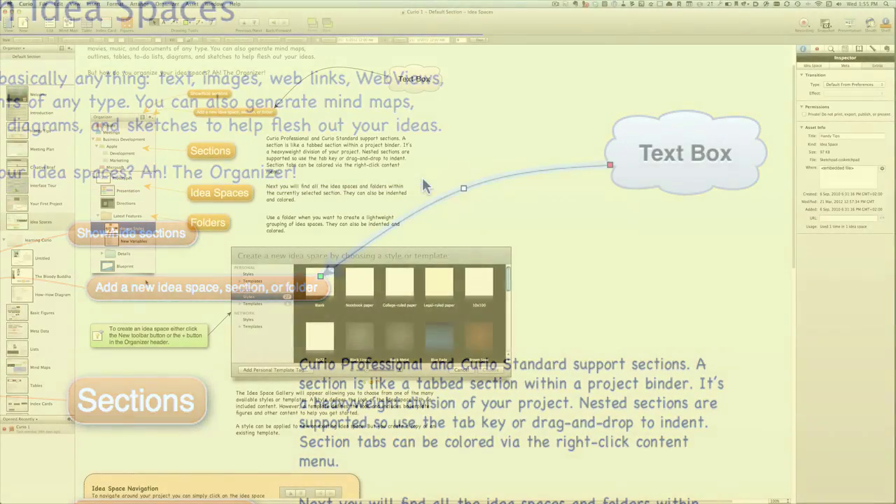
- In the Untitled idea space, view the WordPress diagram image in Preview, then close it
click(42, 258)
click(322, 238)
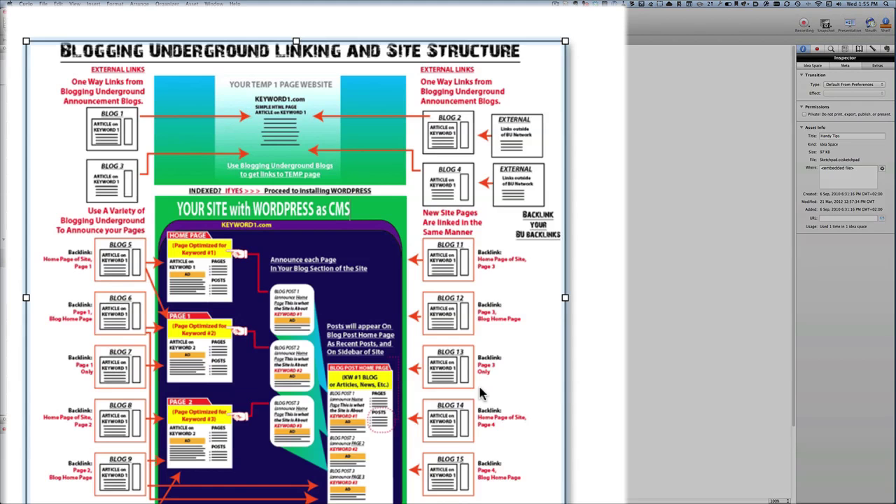
double_click(478, 383)
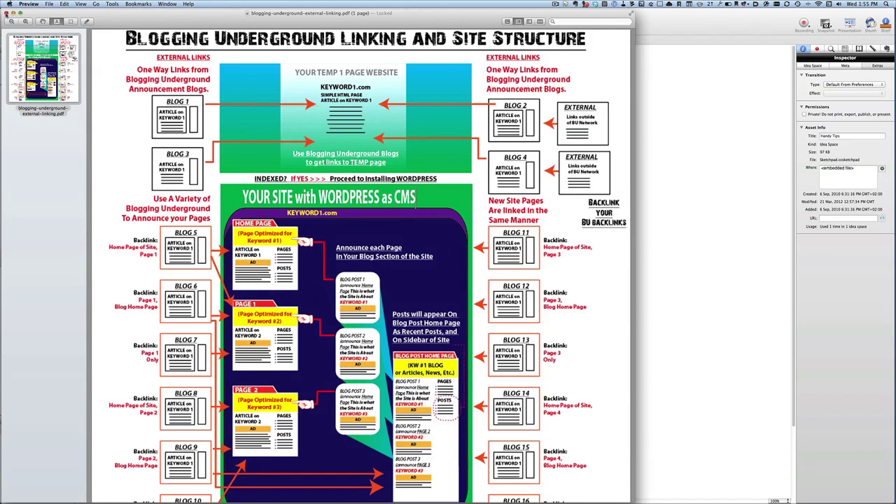
click(9, 12)
- Drag 2CVwan.jpg from Finder's Pictures folder onto the Untitled canvas
key(cmd+Tab)
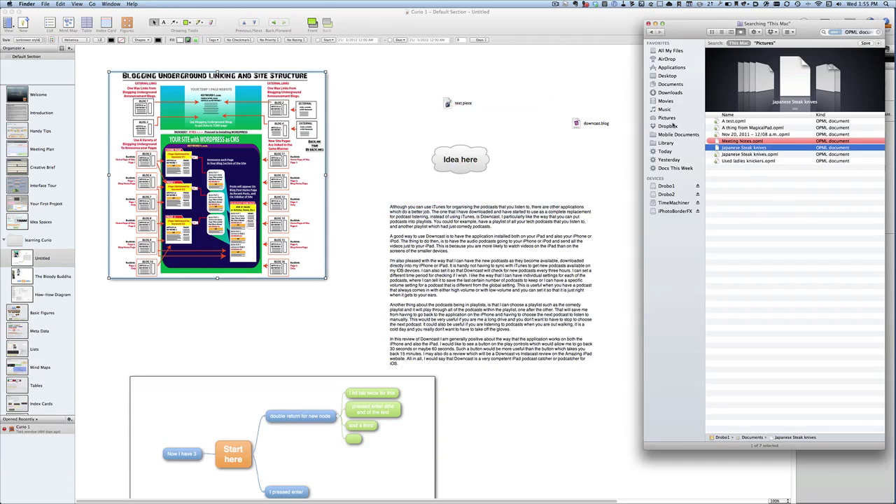
click(671, 119)
click(744, 120)
drag(744, 120, 584, 374)
- Record a Curio Recording audio clip into the Untitled idea space and play it back
click(661, 180)
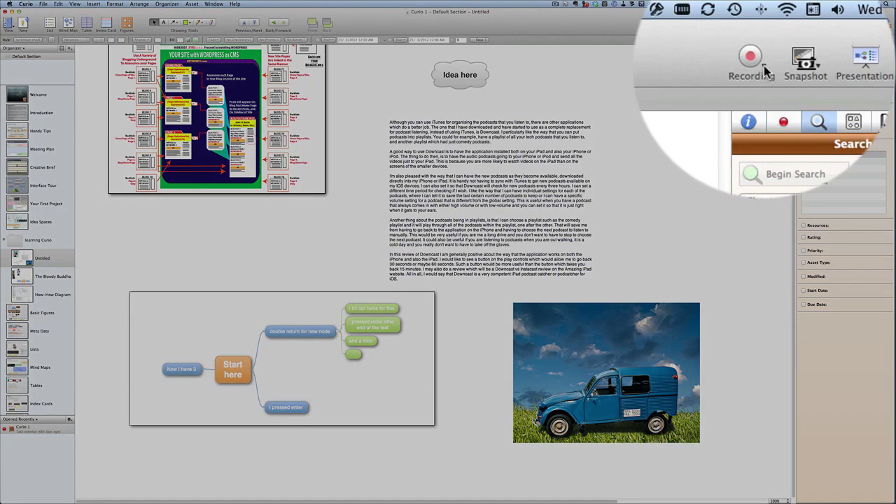
click(804, 23)
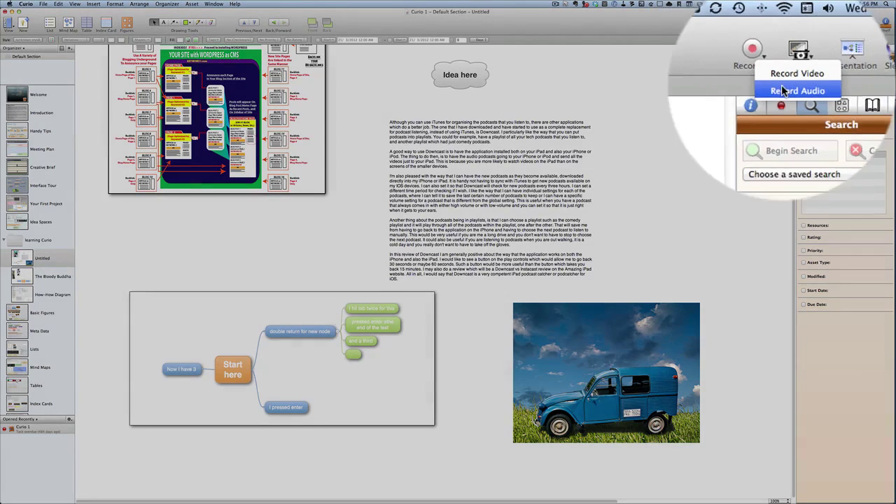
click(819, 43)
drag(104, 160, 308, 214)
click(310, 245)
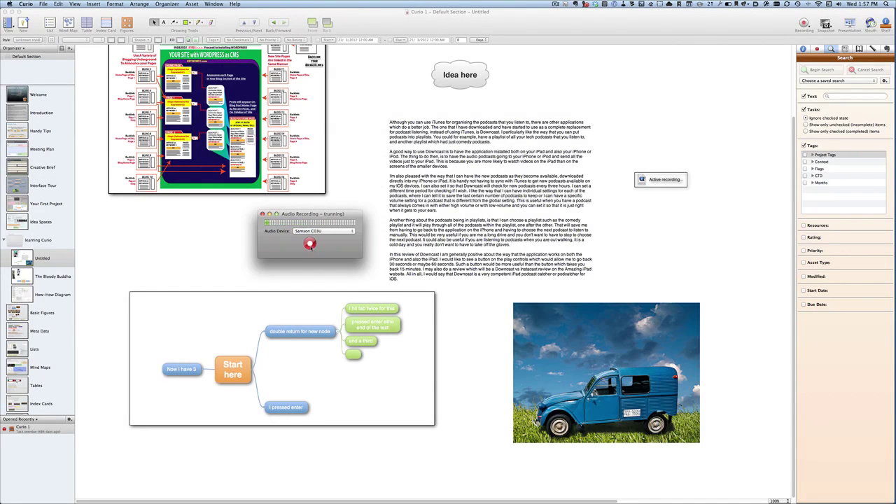
click(310, 244)
click(643, 180)
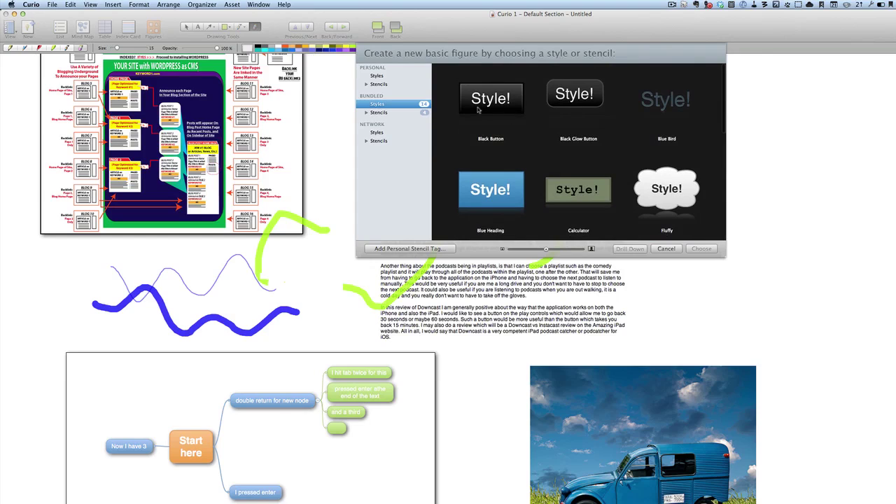
- Expand Personal Stencils and show the Bundled stencils, such as Timeline and Venn Diagram
click(367, 84)
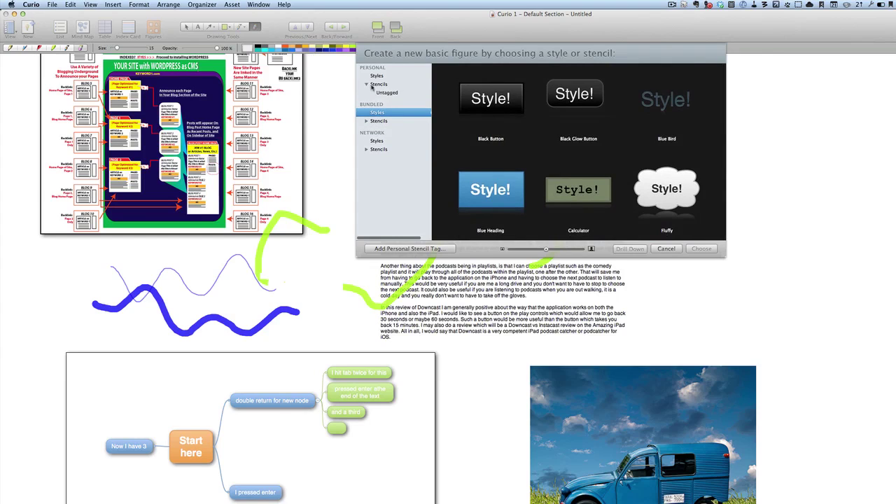
click(378, 121)
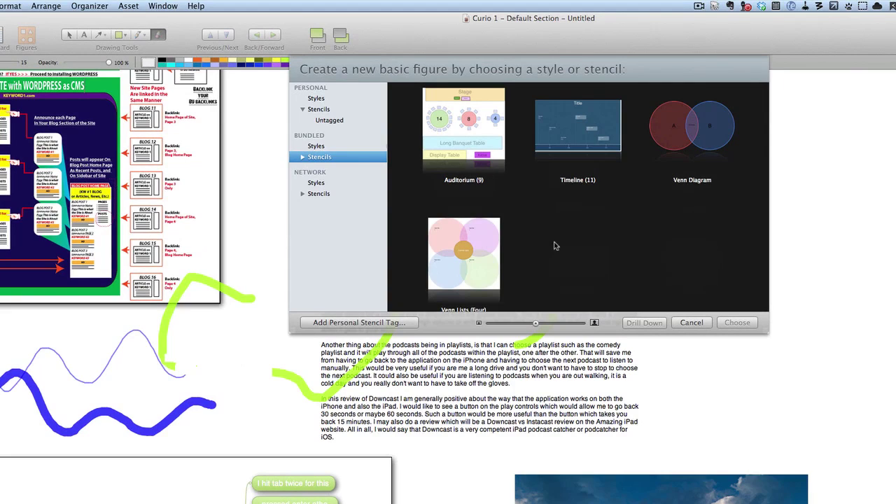
- Insert a 2007–2010 Timeline figure below the mind map, then switch to Basic Figures
double_click(560, 133)
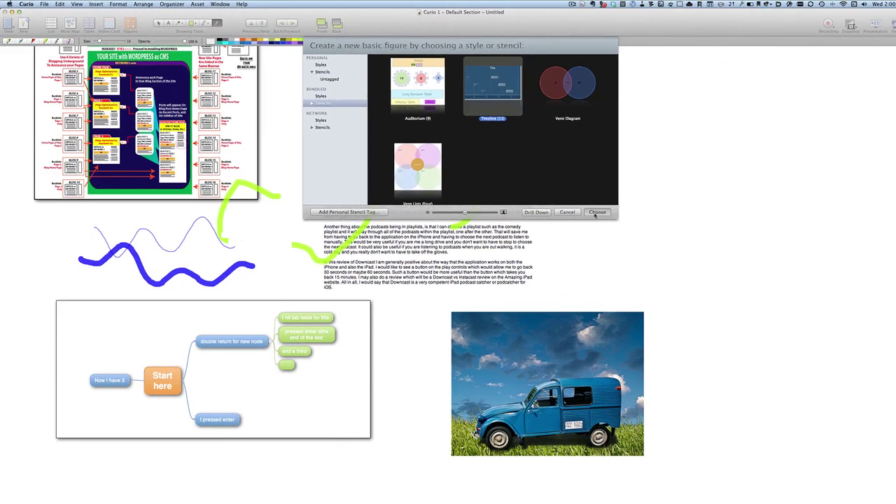
click(661, 264)
key(super+alt+ctrl+o)
drag(297, 122, 347, 499)
scroll(644, 420, down, 8)
scroll(644, 474, down, 2)
click(633, 389)
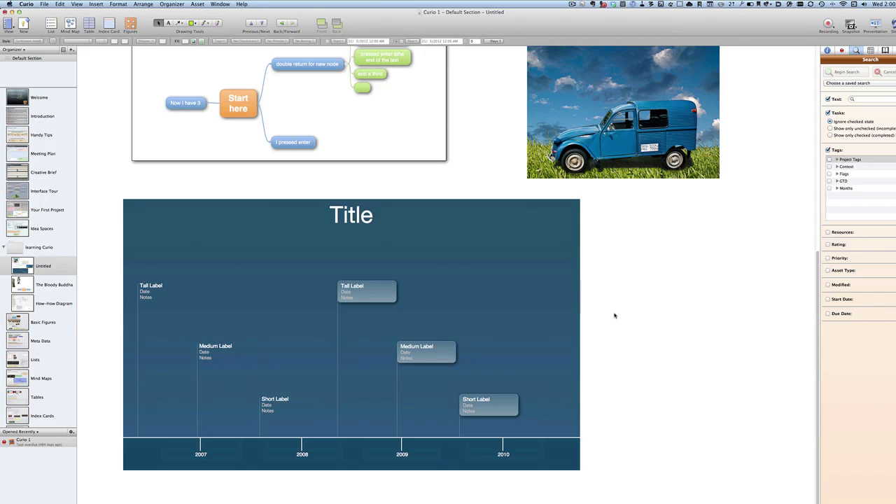
click(43, 322)
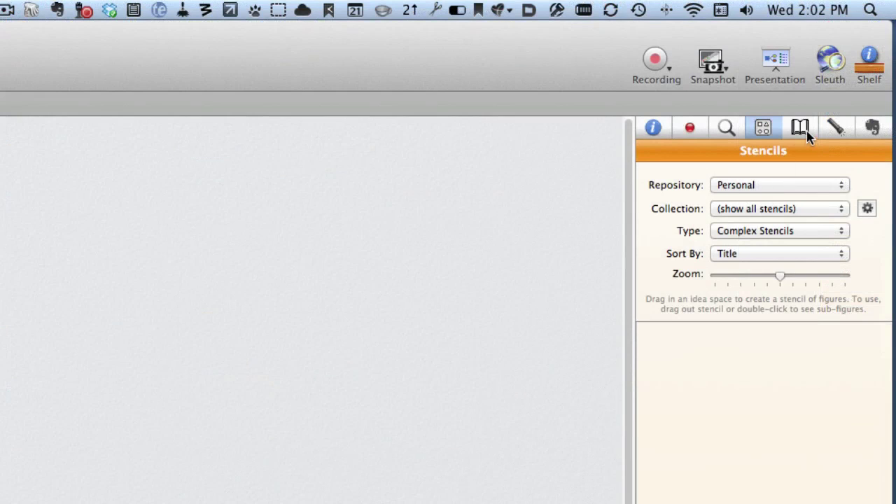
- Open the Inspector's Scrapbook, then its Evernote panel with sign-in options
click(804, 131)
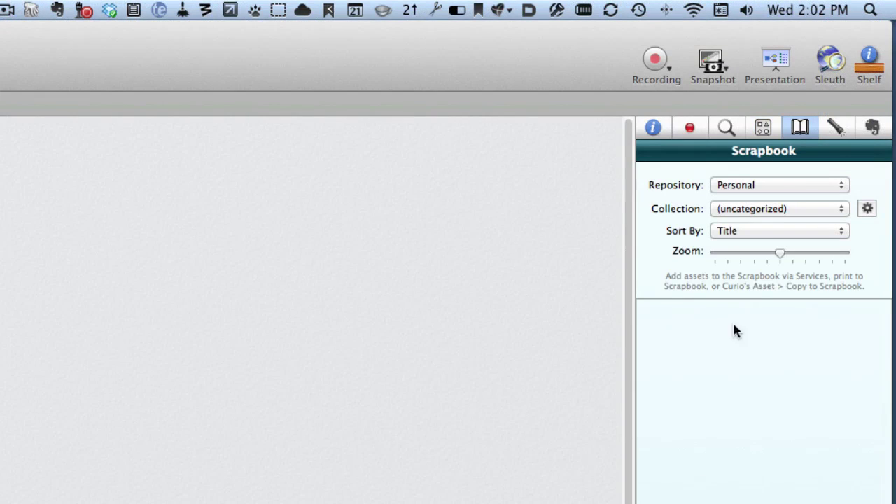
click(873, 128)
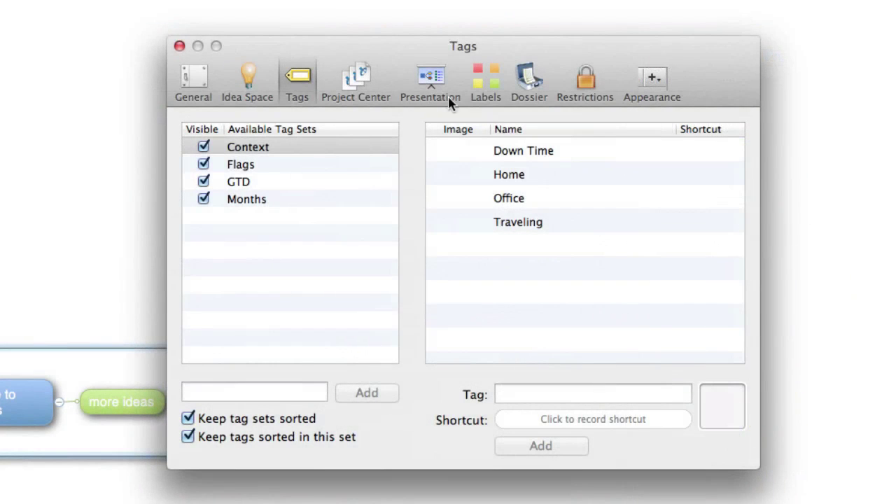
- Browse the Labels, Presentation, Project Center and General preference panes
click(485, 73)
click(433, 82)
click(355, 79)
click(193, 78)
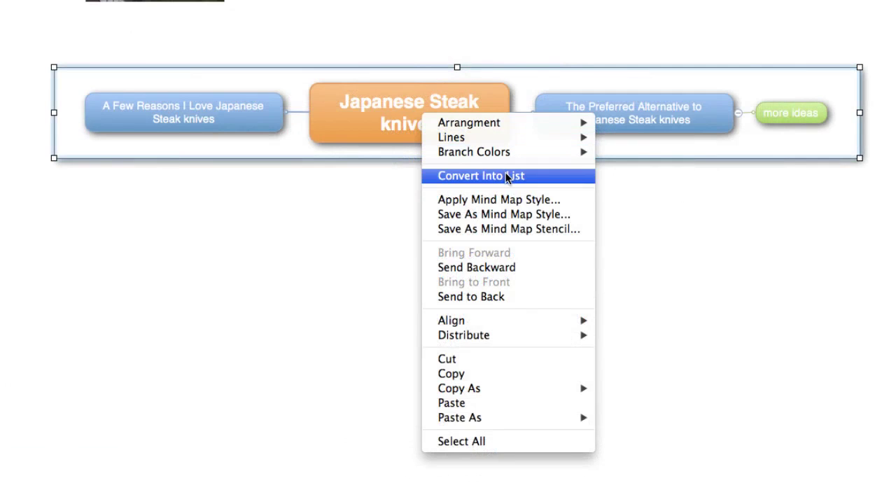
- Convert the Japanese Steak knives map into a list and back, then show Branch Colors
click(507, 177)
right_click(272, 121)
click(283, 129)
right_click(278, 142)
mouse_move(365, 177)
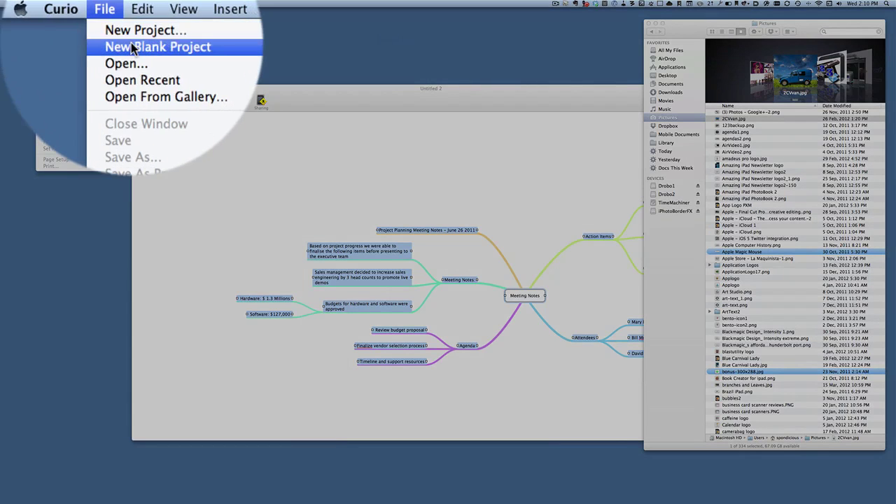
- Create a new project with a Black Linen idea space from the gallery
click(131, 48)
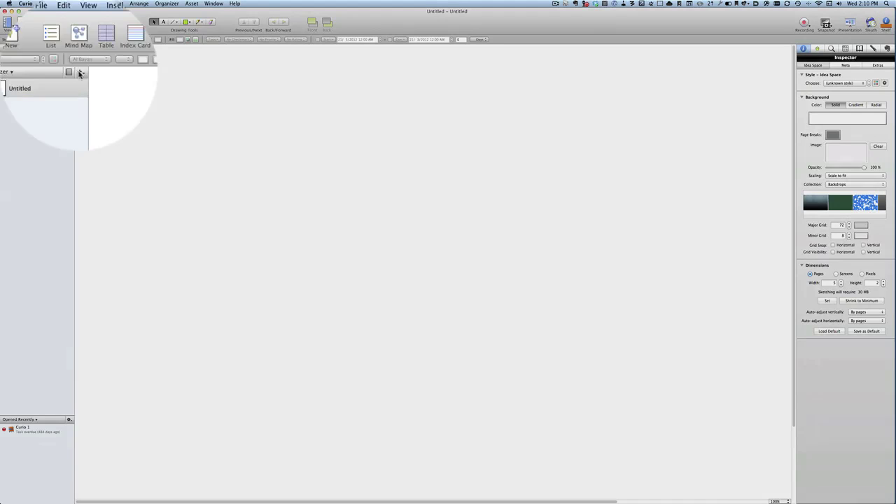
click(69, 48)
click(72, 55)
scroll(482, 142, down, 5)
click(429, 129)
click(572, 206)
- Add a Chiclets-style mind map to the Black Linen idea space
click(68, 23)
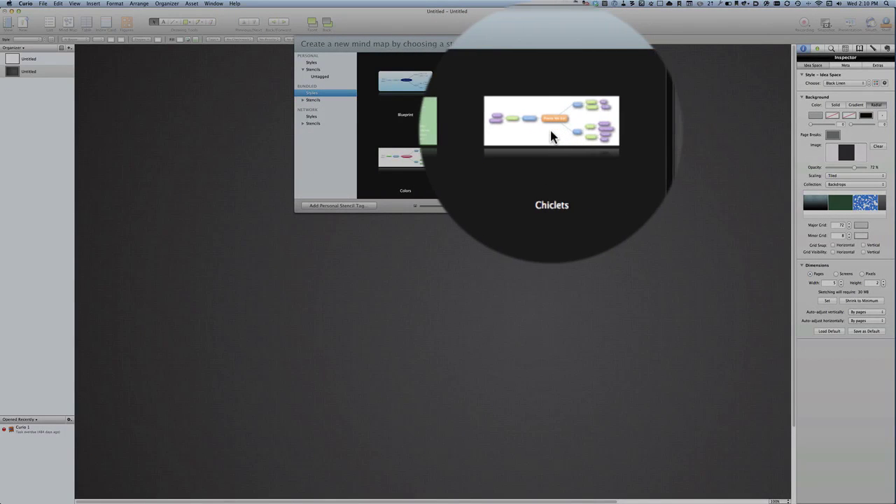
double_click(551, 136)
click(163, 23)
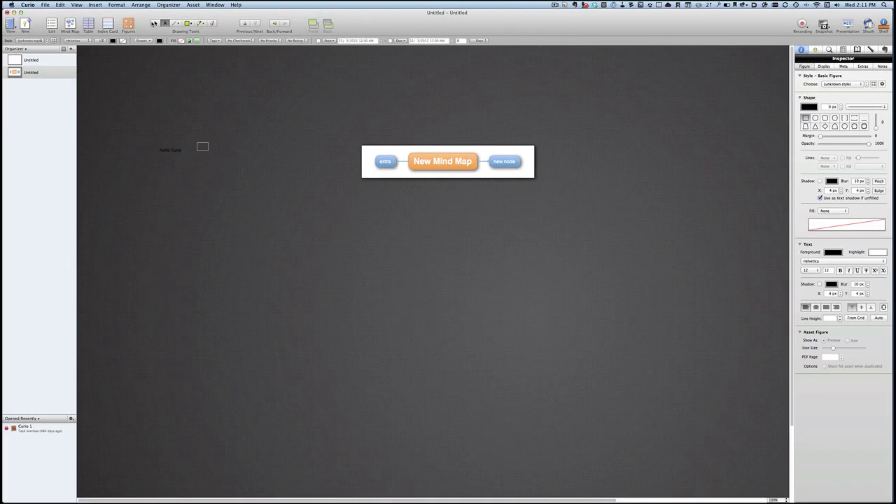
- Finish placing the 'Hello Curio' text box and select it
click(160, 122)
click(174, 154)
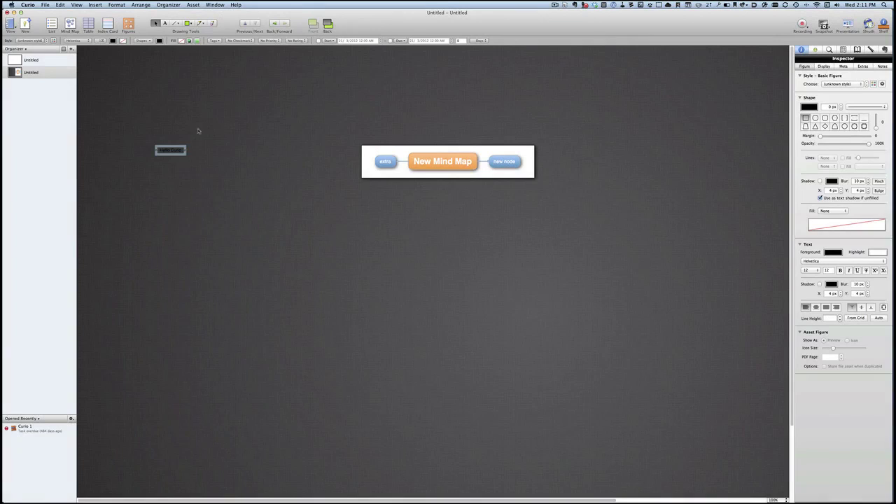
right_click(171, 152)
click(162, 167)
click(178, 152)
- Display tags within the shape border and add red flag, info and £ tags
click(845, 66)
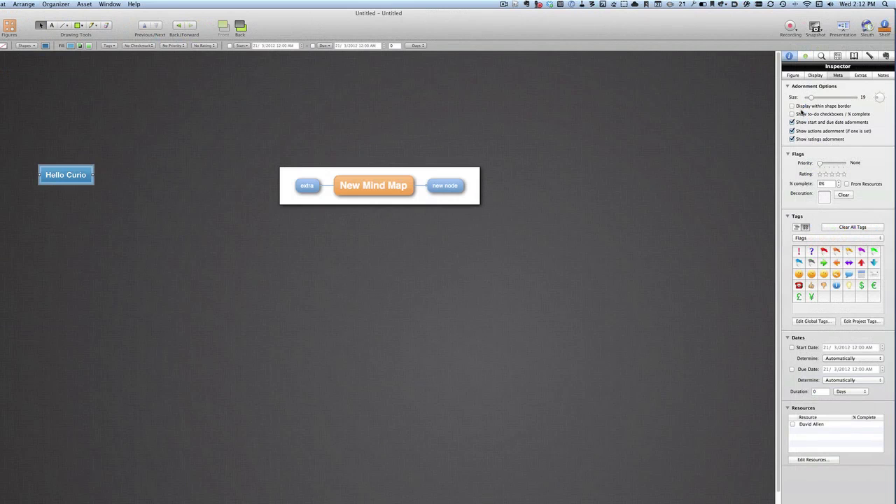
click(792, 105)
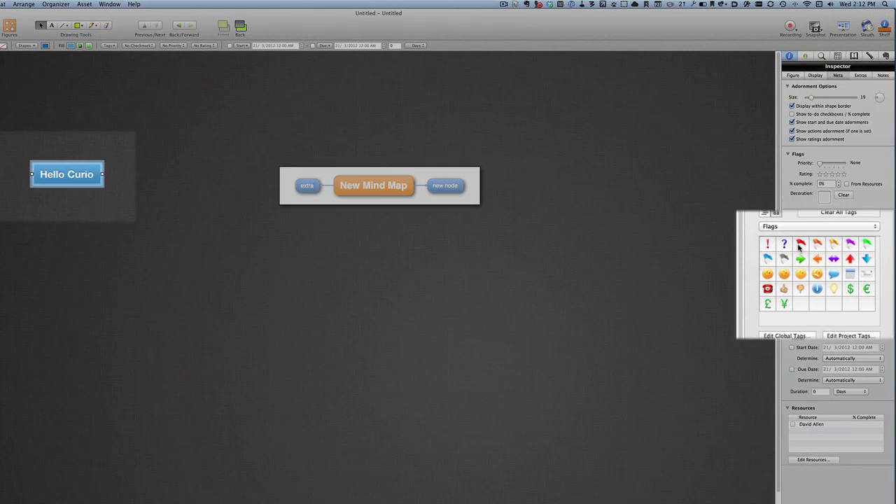
click(824, 250)
click(818, 291)
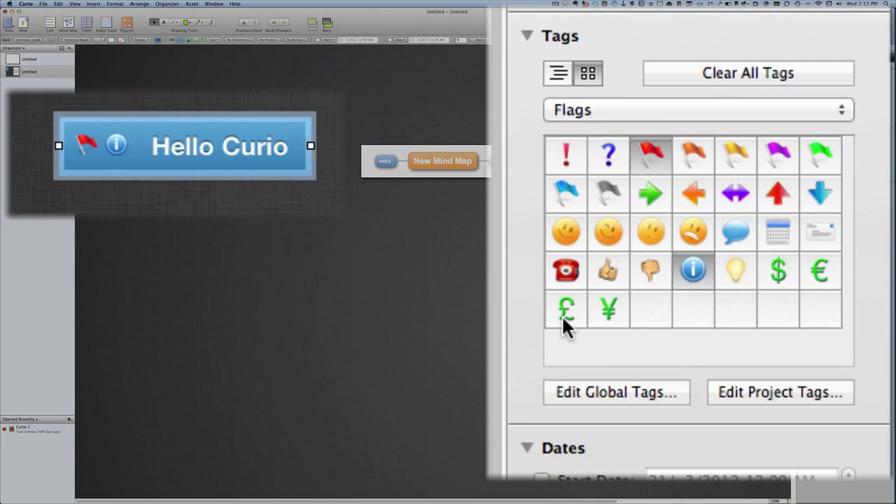
click(565, 323)
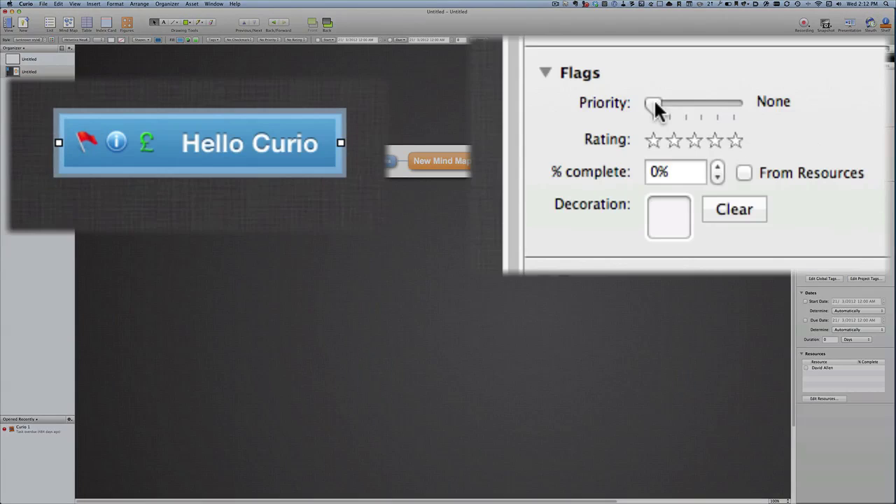
- In the Meta tab, set Hello Curio's priority to Urgent, rate it three stars, and mark it 25% complete
drag(830, 142, 839, 142)
drag(686, 100, 733, 99)
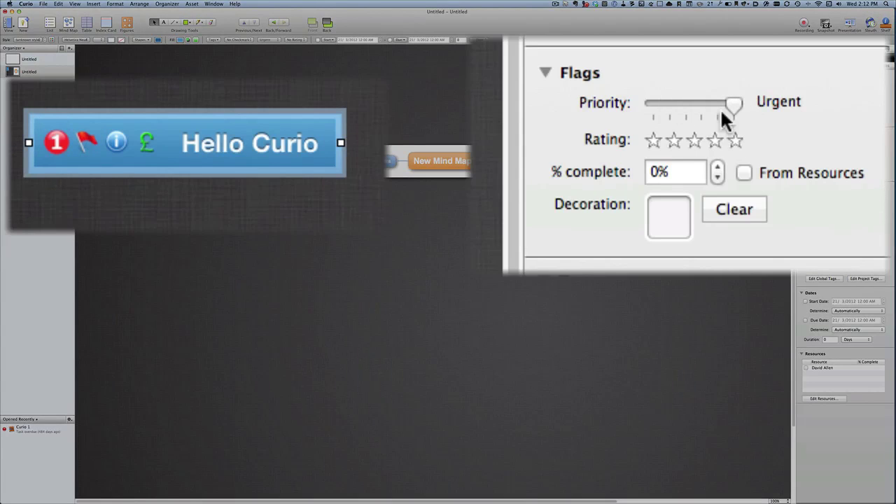
click(694, 140)
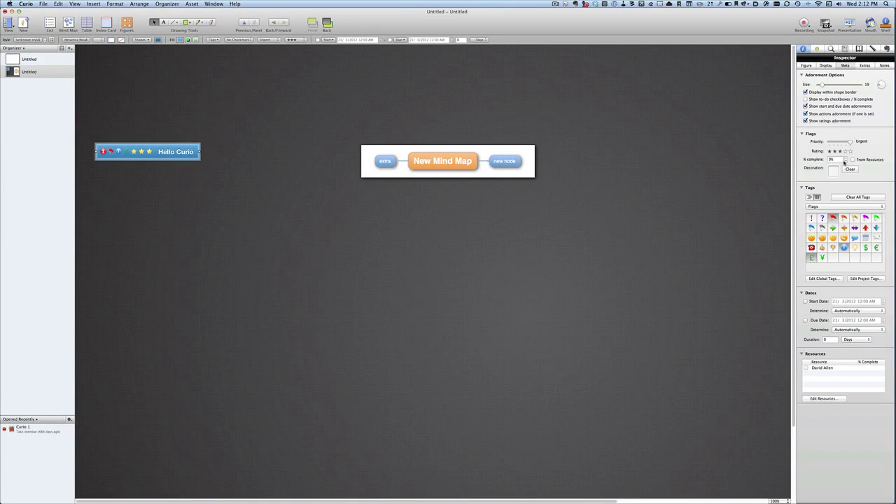
double_click(834, 159)
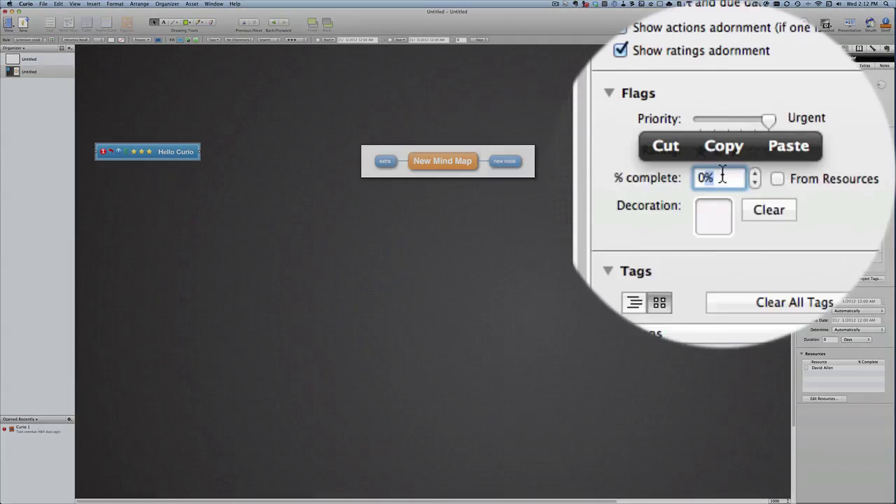
text(25)
key(Return)
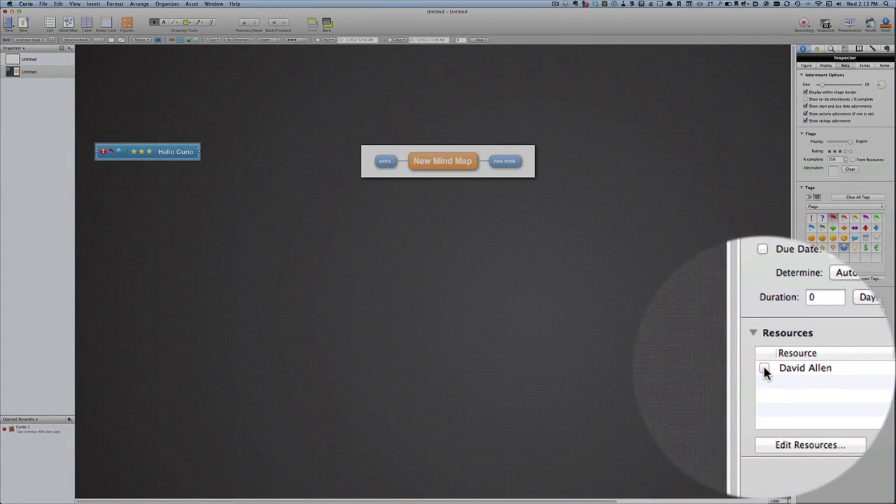
- Assign the resource, set adornment size to 66 placed below the text, and lower priority to Medium
click(764, 368)
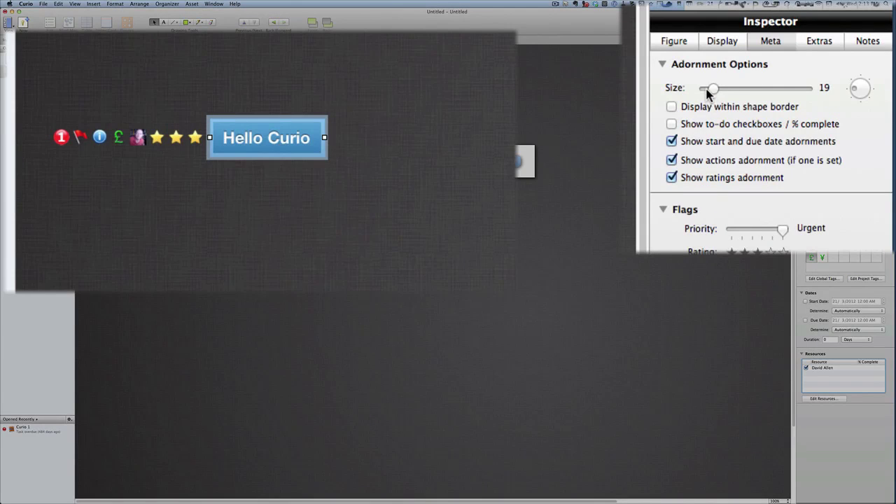
drag(709, 91, 752, 91)
click(861, 98)
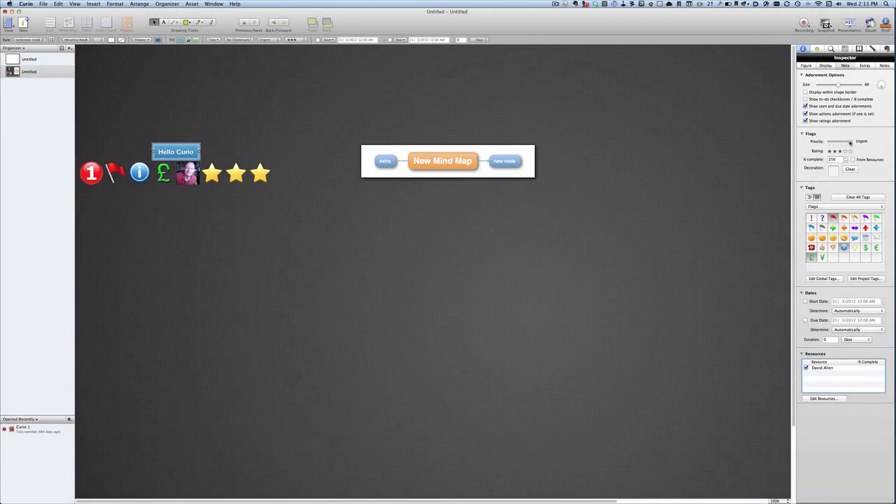
drag(850, 142, 842, 144)
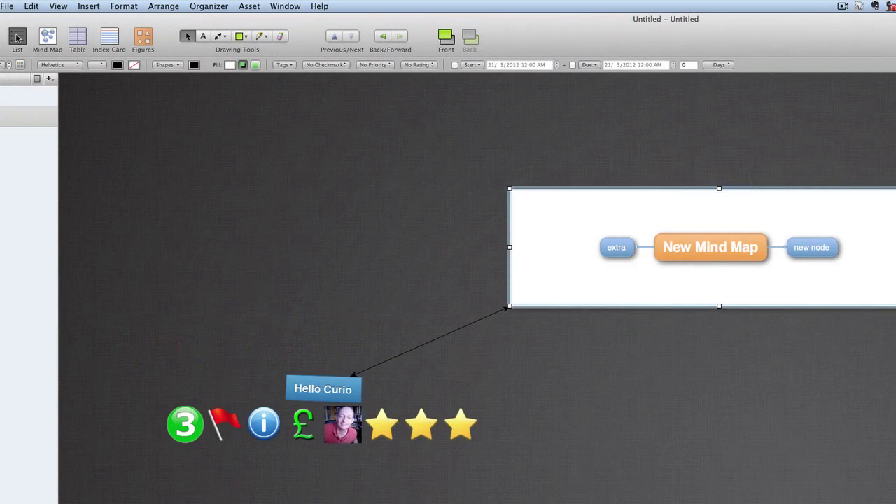
- Add a Greenboard-style list to the idea space and select the Names list
click(18, 38)
double_click(826, 248)
click(714, 476)
- Review the Names list's layout and Figure styling, and bring up its font choices
click(794, 17)
click(763, 16)
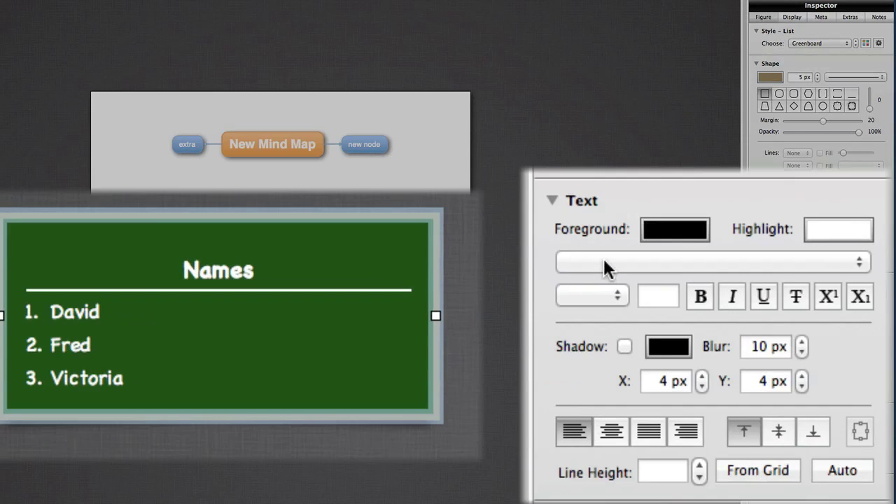
click(603, 258)
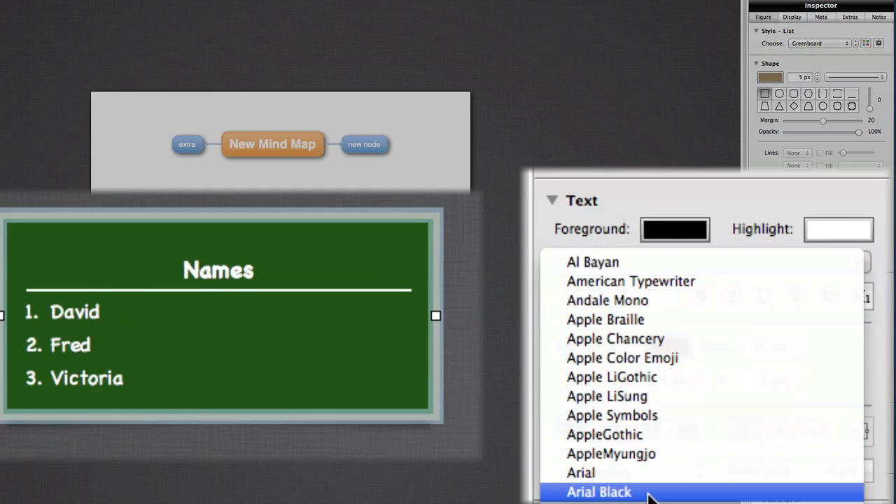